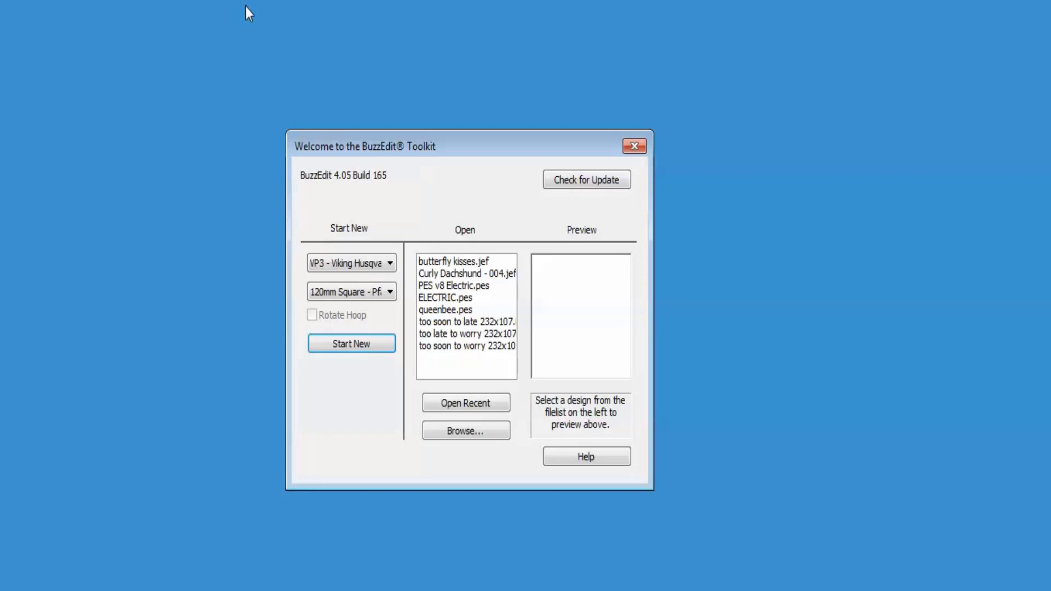
left_click(594, 186)
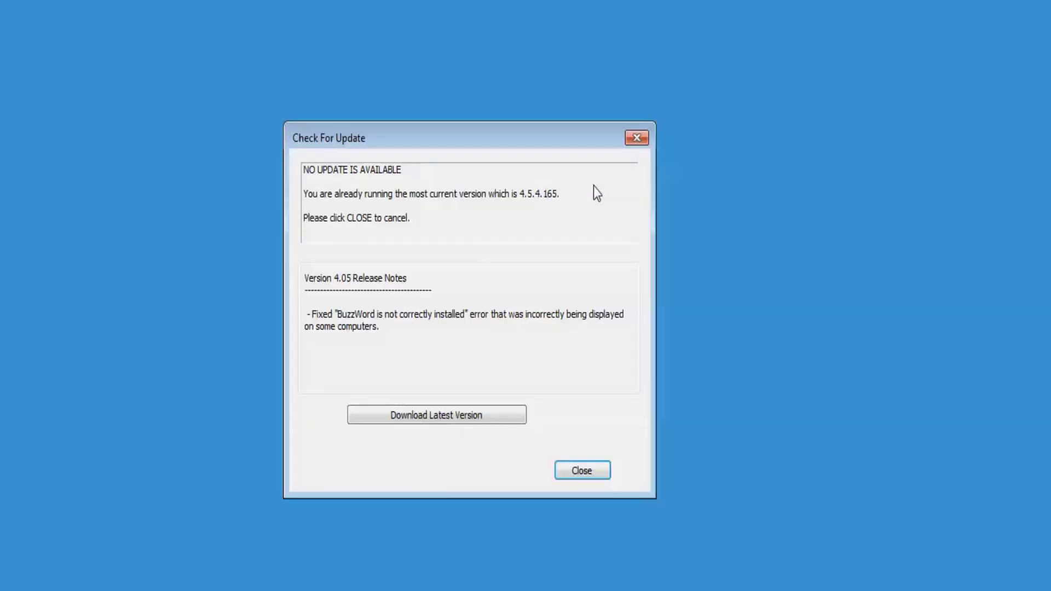
left_click(582, 470)
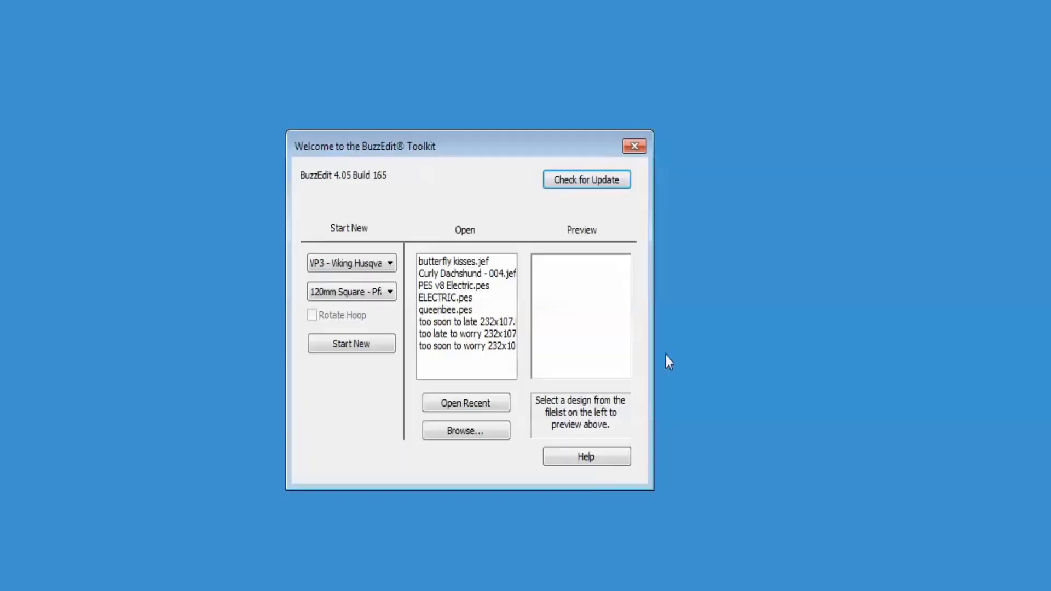
left_click(370, 267)
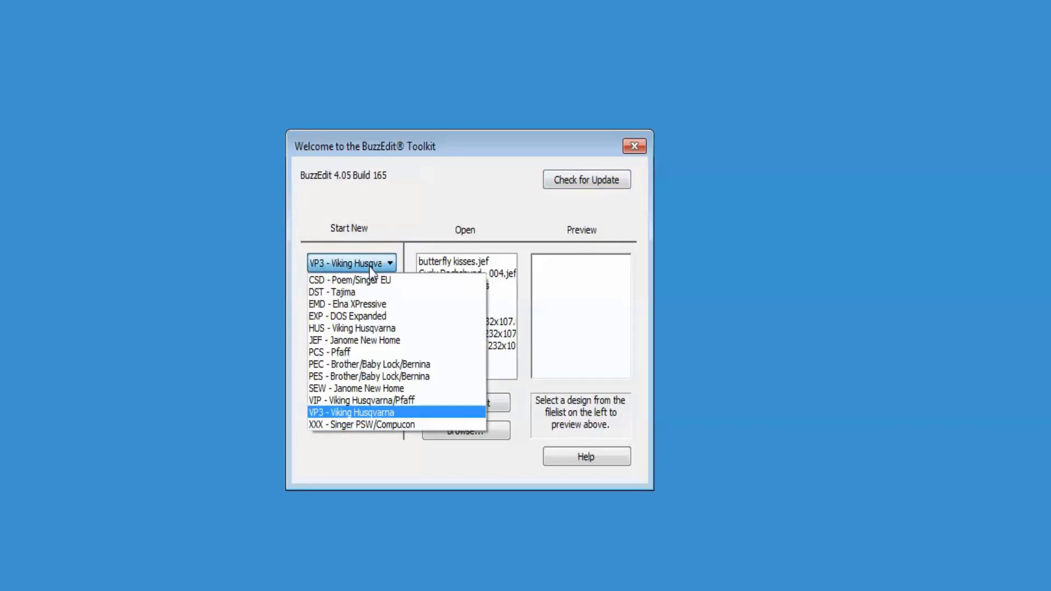
left_click(369, 267)
left_click(386, 292)
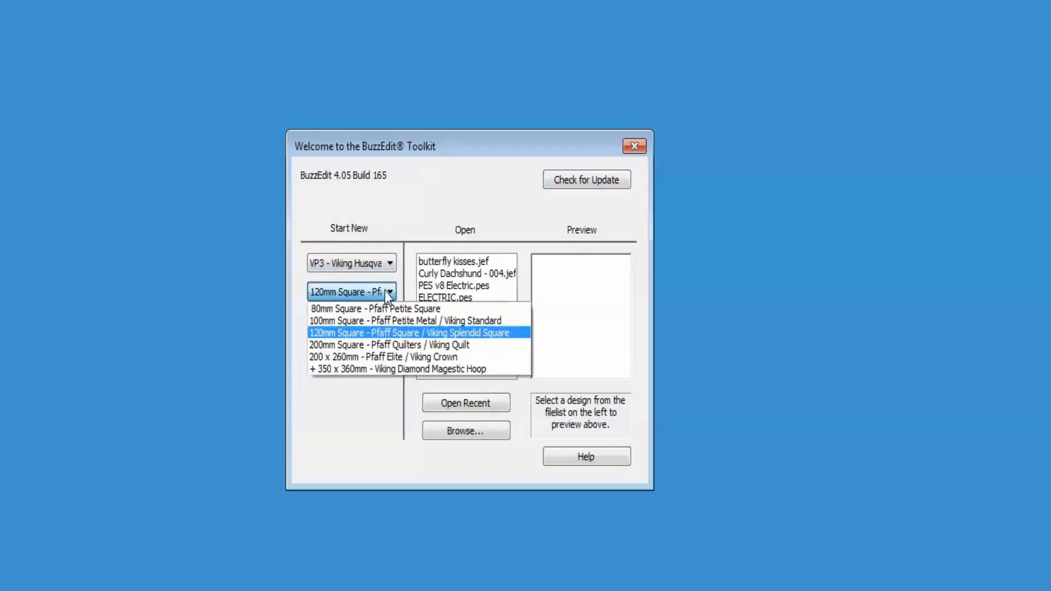
left_click(386, 290)
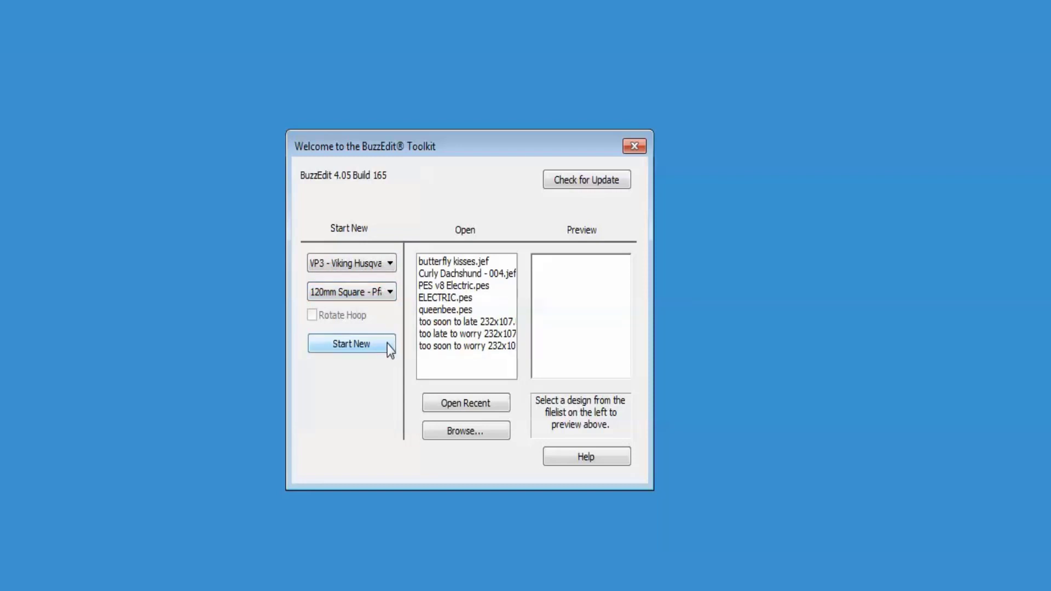
Look through the welcome help, then open Curly Dachshund - 004.jef from the recent designs list
left_click(585, 458)
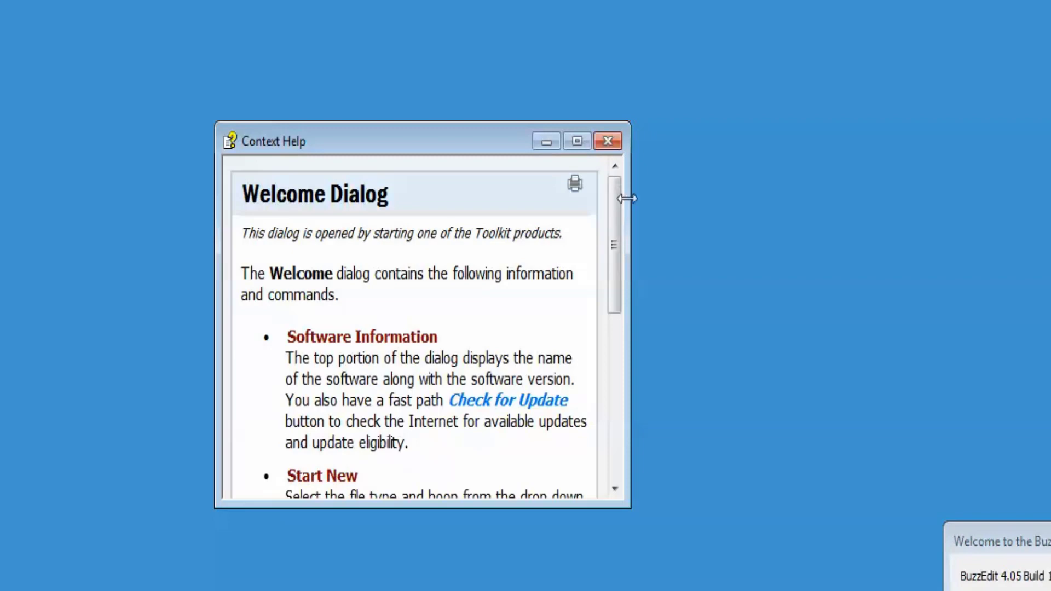
left_click_drag(620, 211, 629, 375)
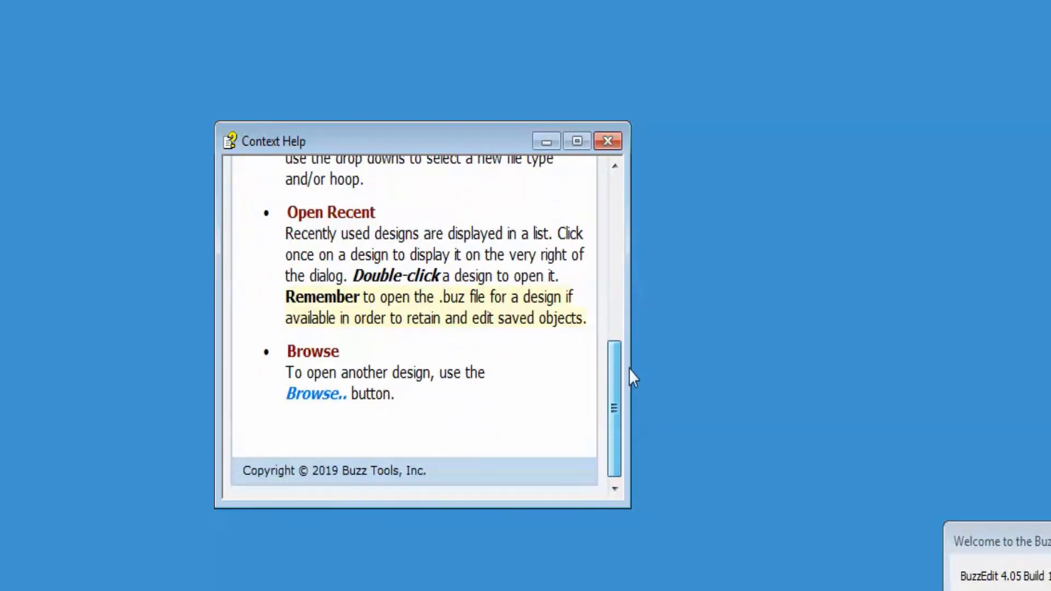
left_click(608, 142)
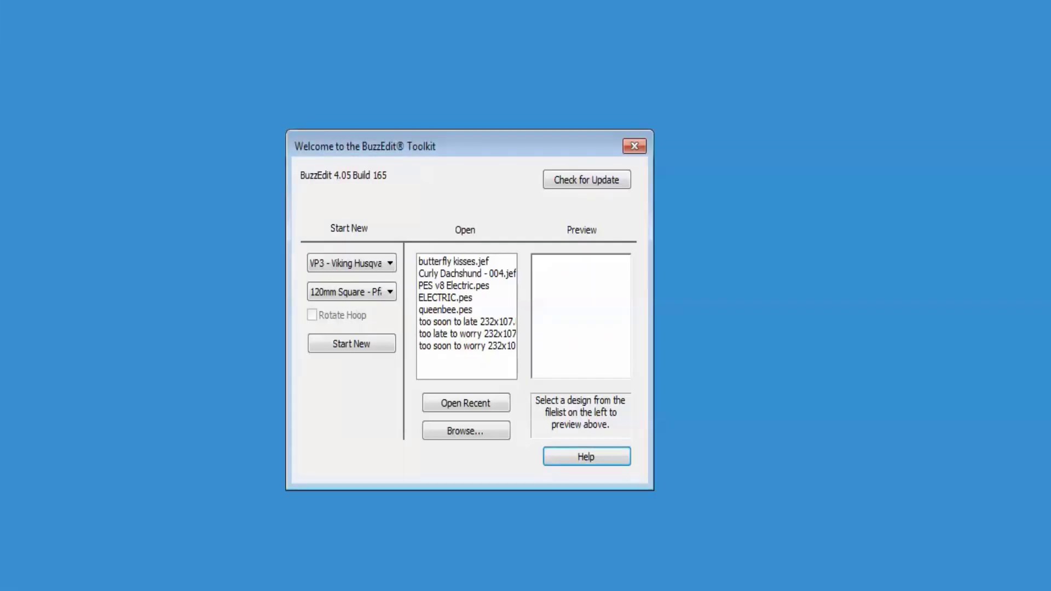
left_click(447, 274)
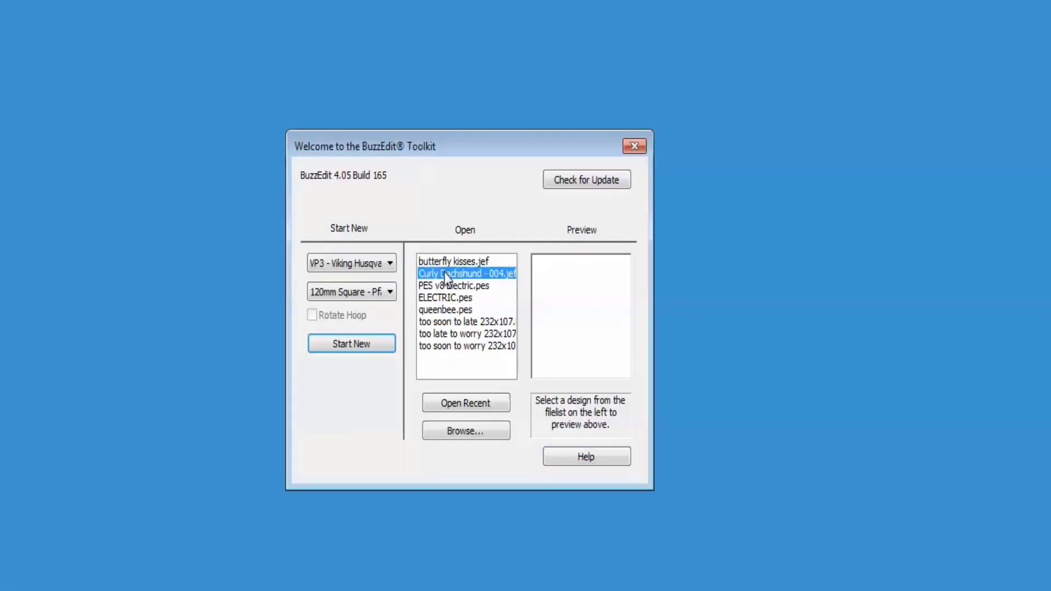
left_click(473, 408)
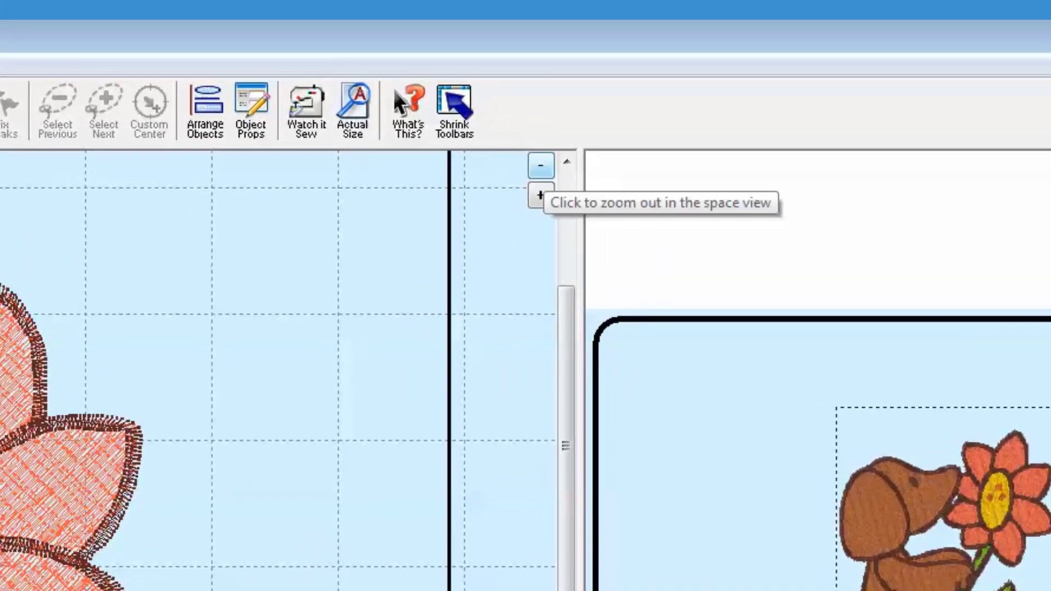
left_click(541, 164)
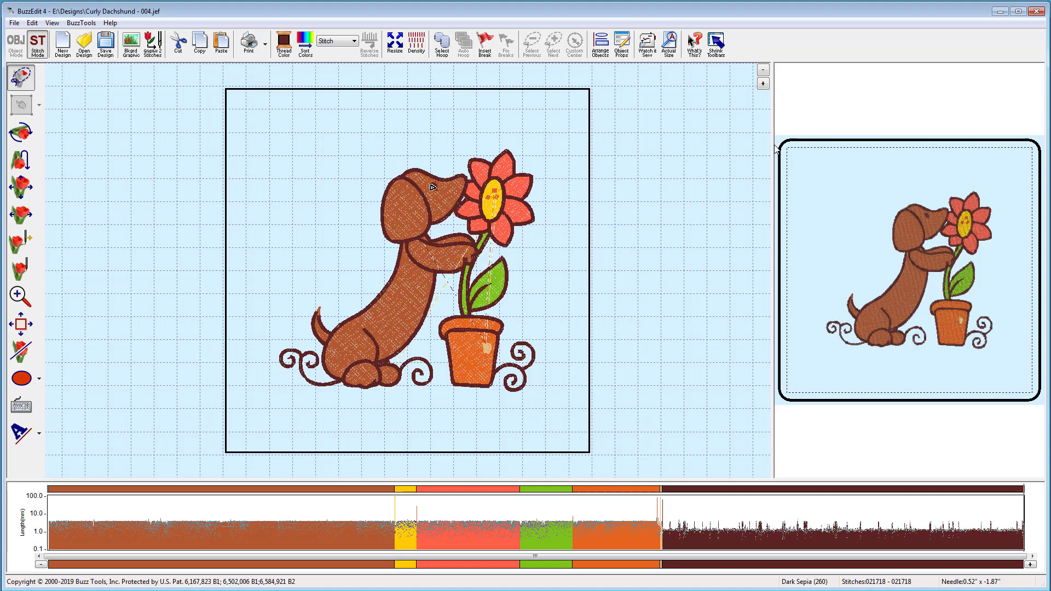
Widen the hoop preview pane and raise the stitch-length graph pane to give both more room
left_click_drag(774, 146, 740, 156)
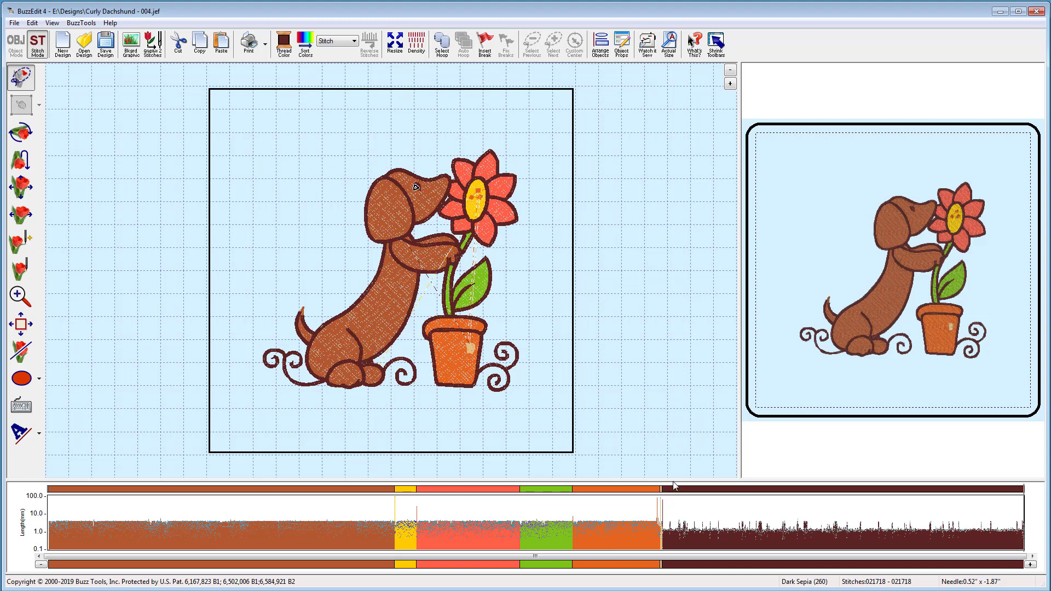
left_click_drag(673, 484, 683, 421)
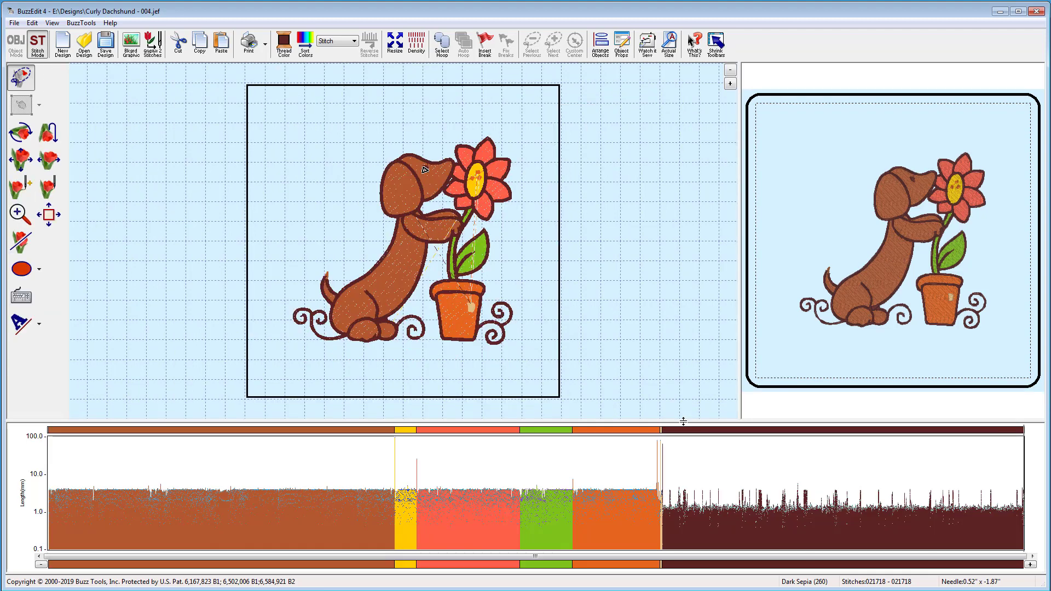
Change the hoop in Hoop Properties to '110 x 110mm - Standard' and confirm
left_click(445, 45)
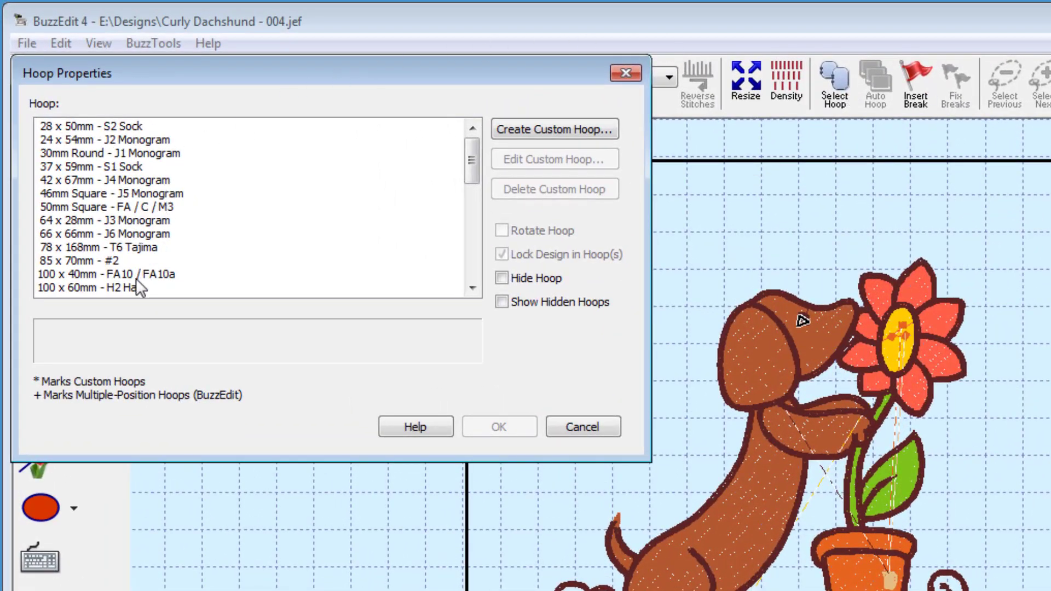
left_click(473, 295)
left_click(473, 294)
left_click(473, 295)
left_click(473, 294)
left_click(473, 295)
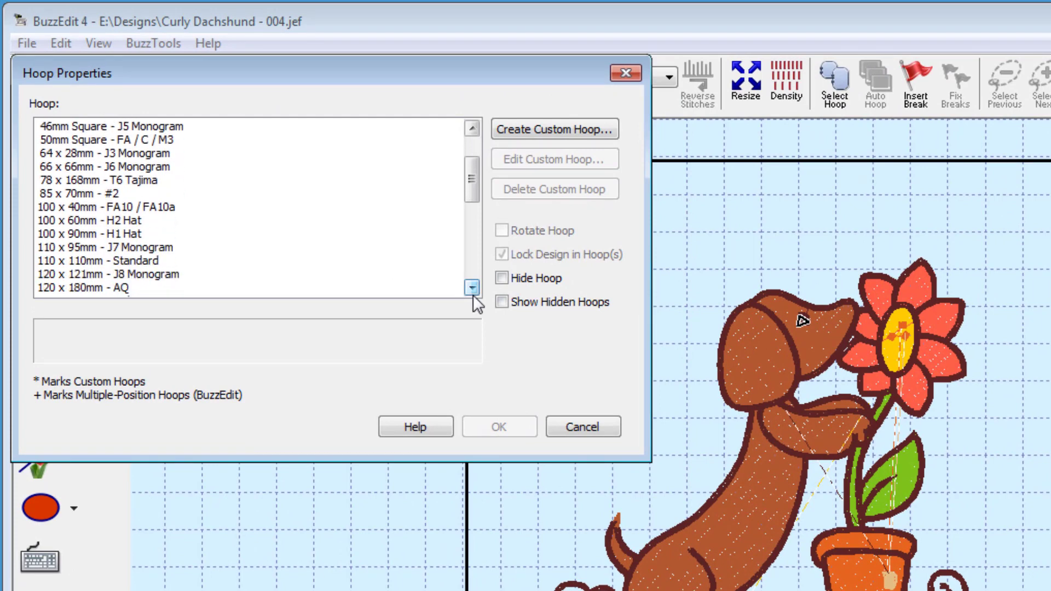
left_click(473, 295)
left_click(473, 294)
left_click(473, 288)
left_click(473, 295)
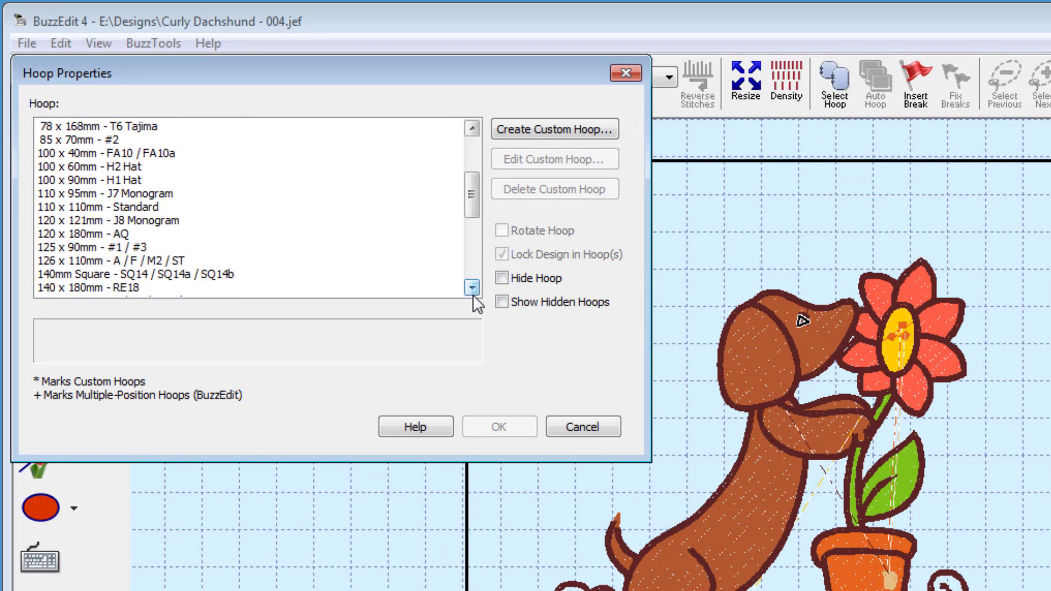
left_click(473, 295)
left_click(473, 295)
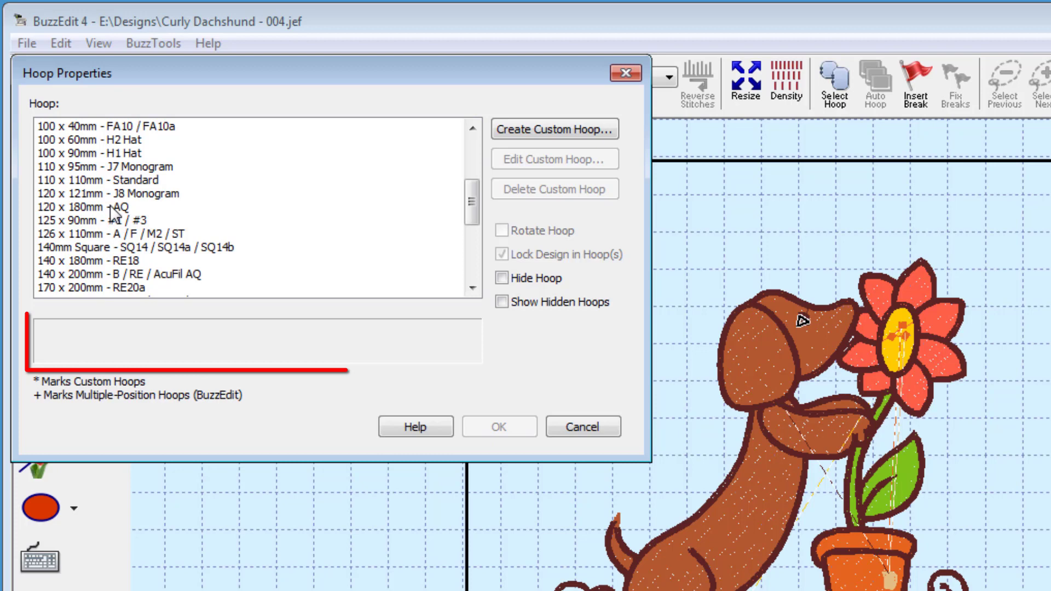
left_click(126, 184)
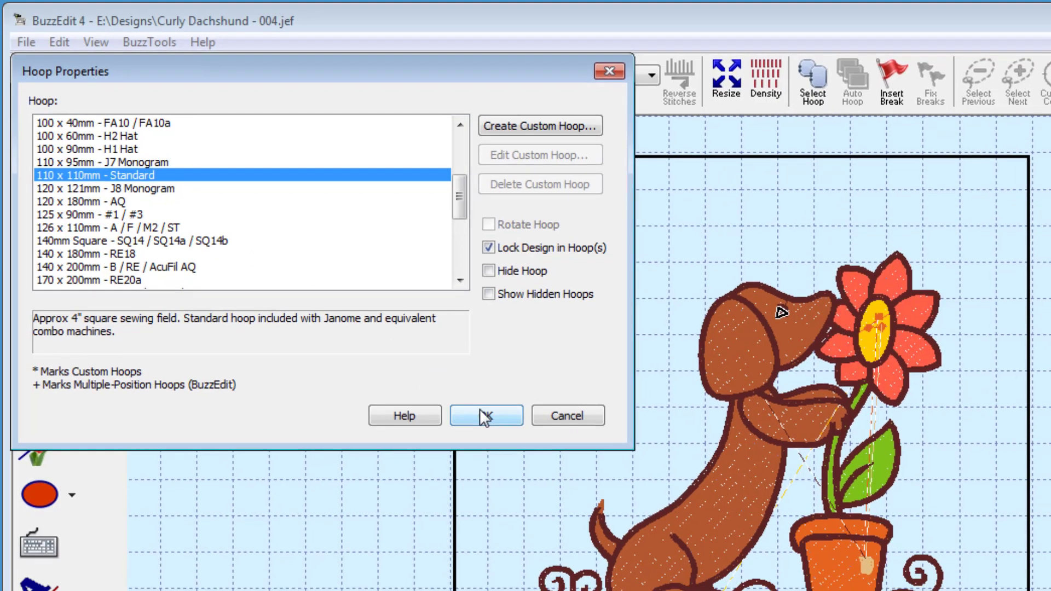
left_click(499, 426)
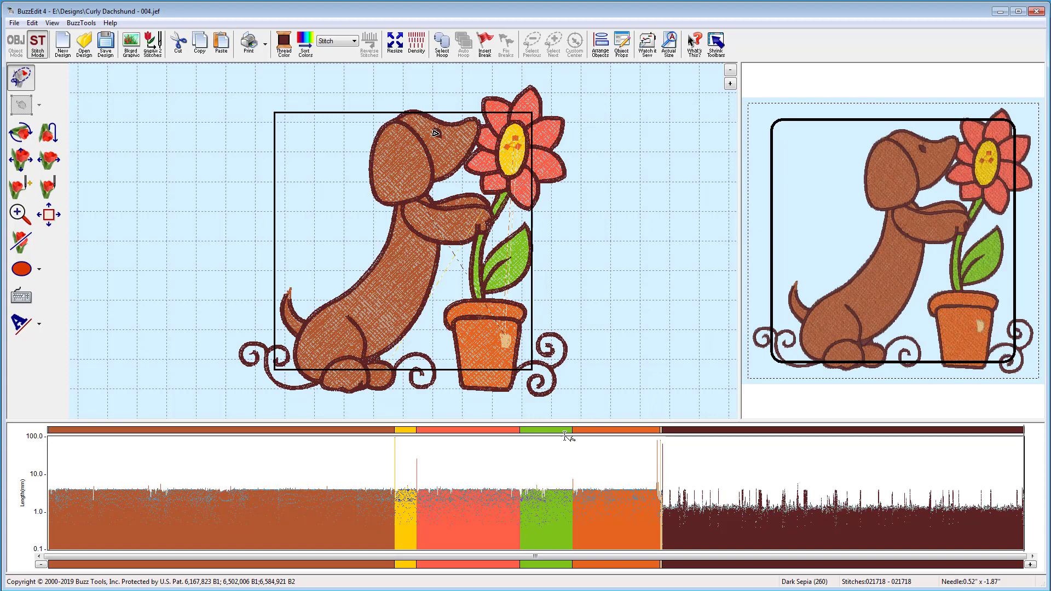
Enlarge the canvas over the graph, undo the hoop change with Ctrl+Z, and deselect everything
left_click_drag(564, 425, 549, 471)
key("ctrl+z")
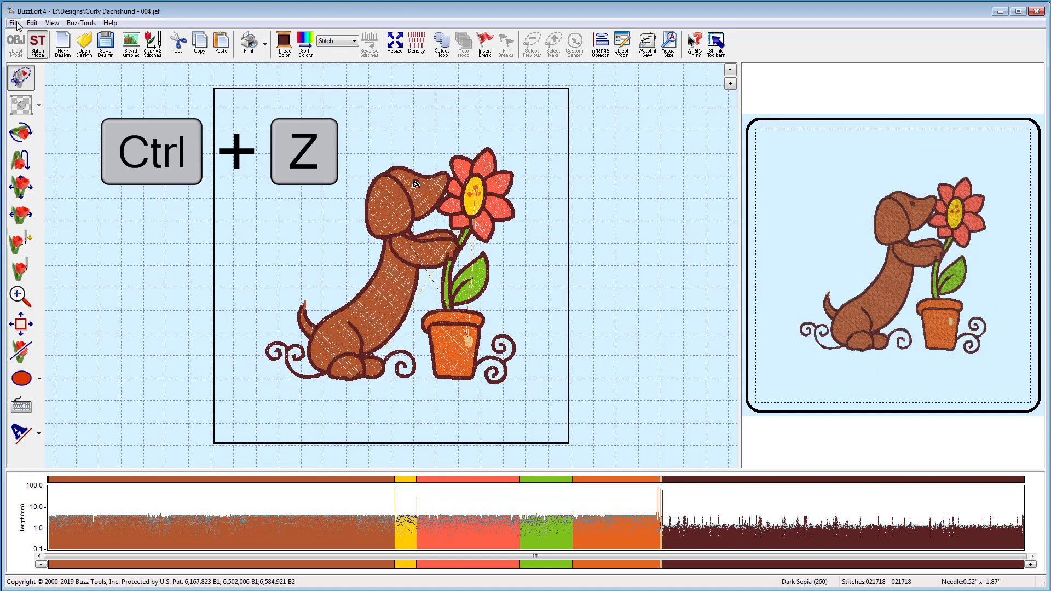
left_click(211, 88)
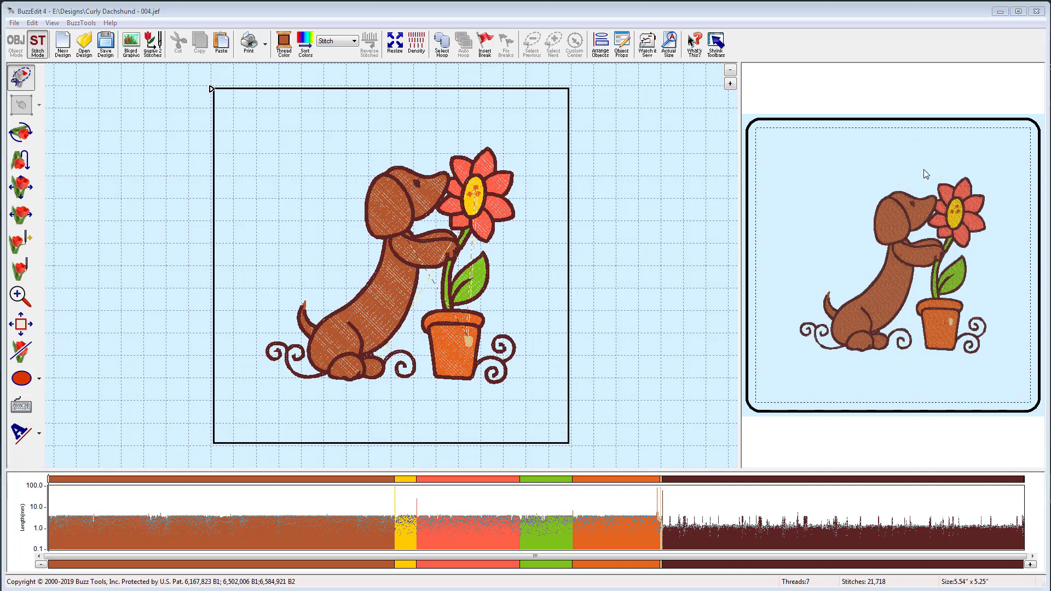
left_click_drag(924, 169, 991, 235)
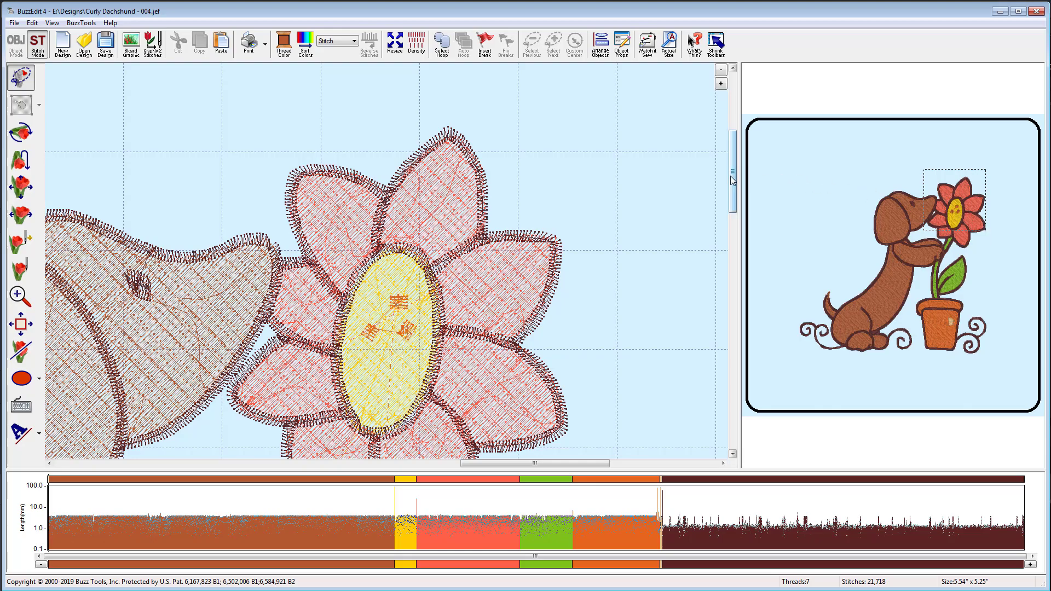
left_click_drag(735, 175, 743, 270)
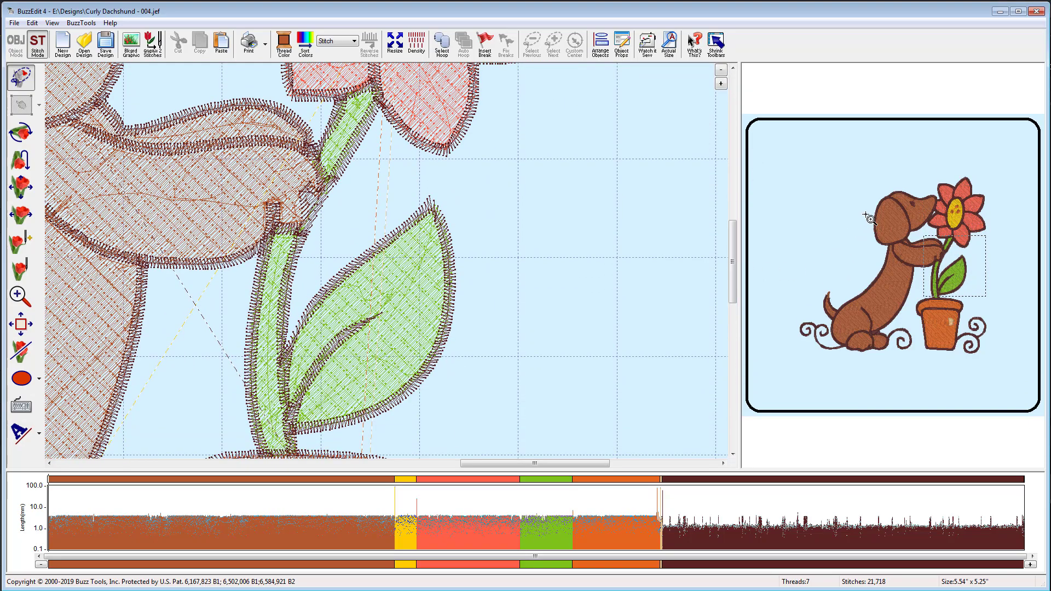
left_click_drag(874, 185, 935, 242)
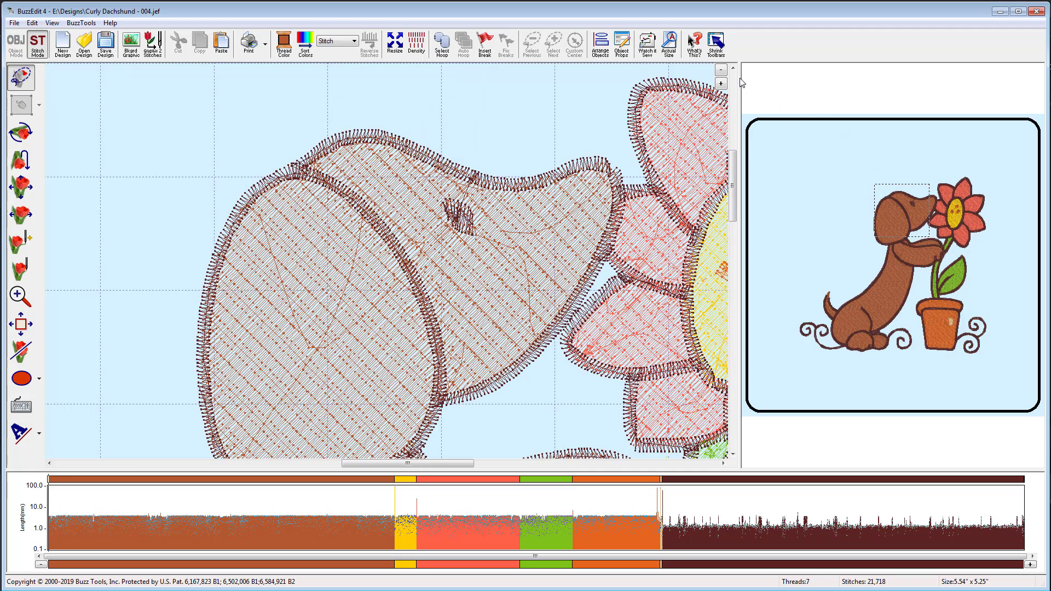
left_click(722, 70)
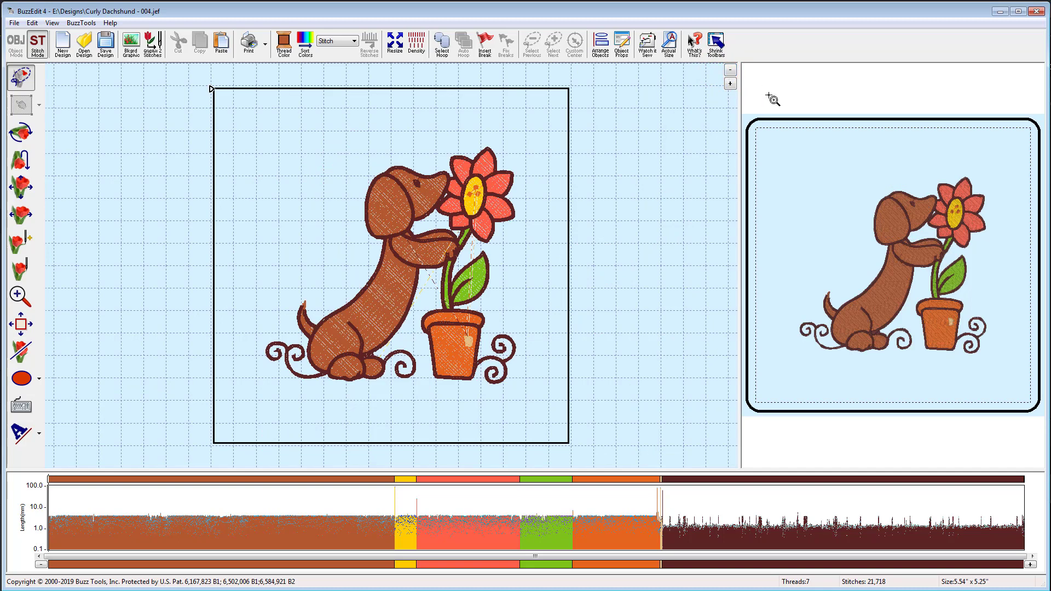
left_click_drag(804, 140, 831, 166)
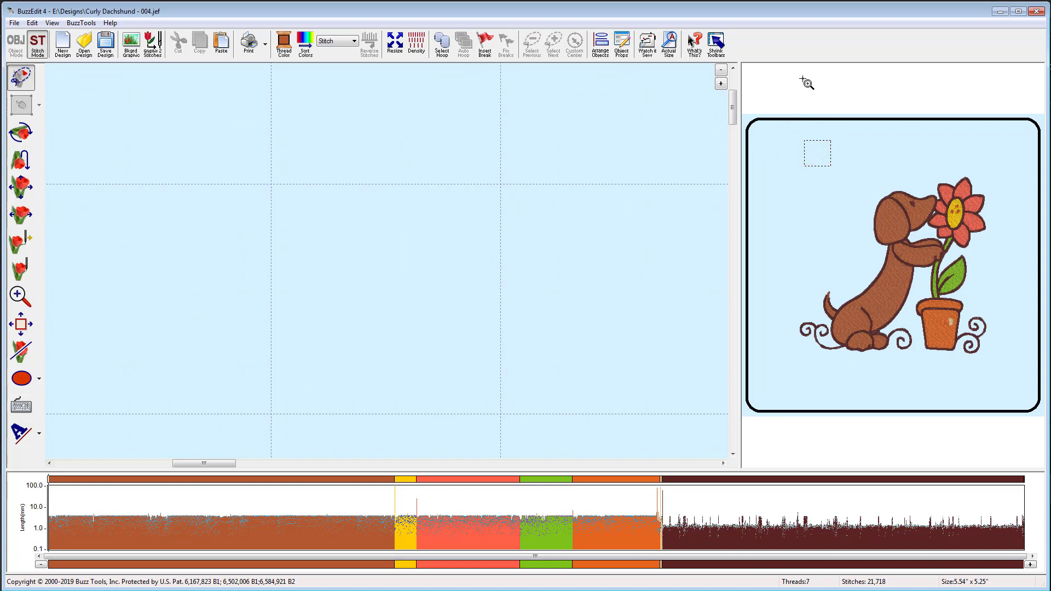
left_click(720, 74)
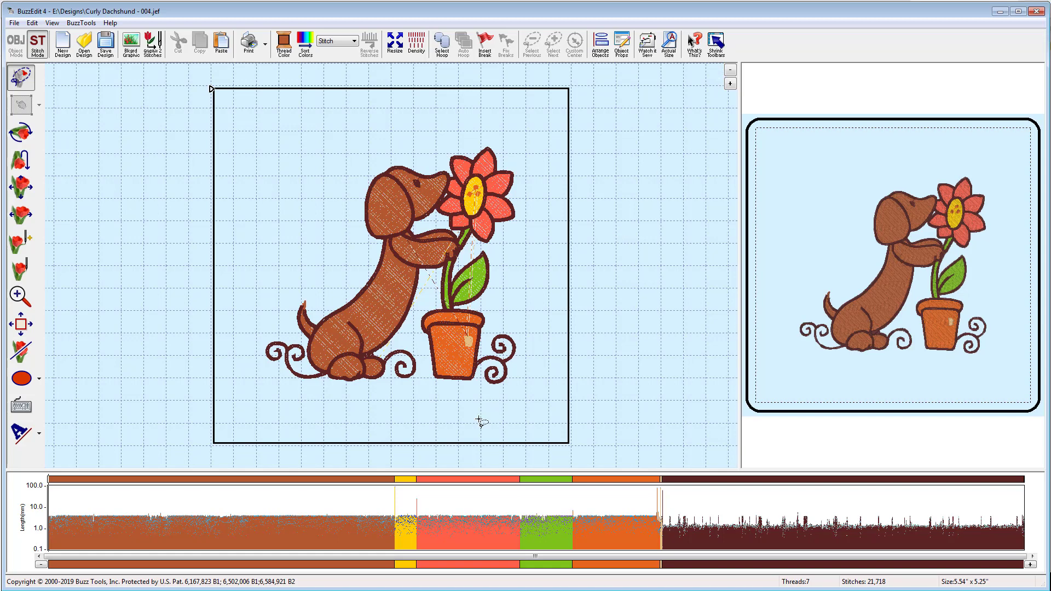
left_click(411, 564)
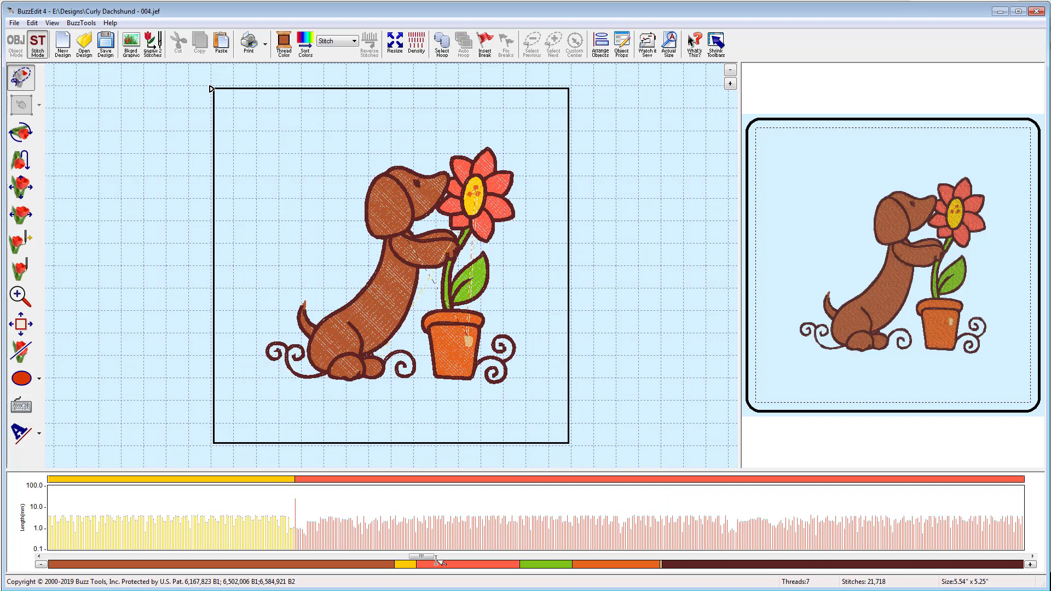
left_click(41, 565)
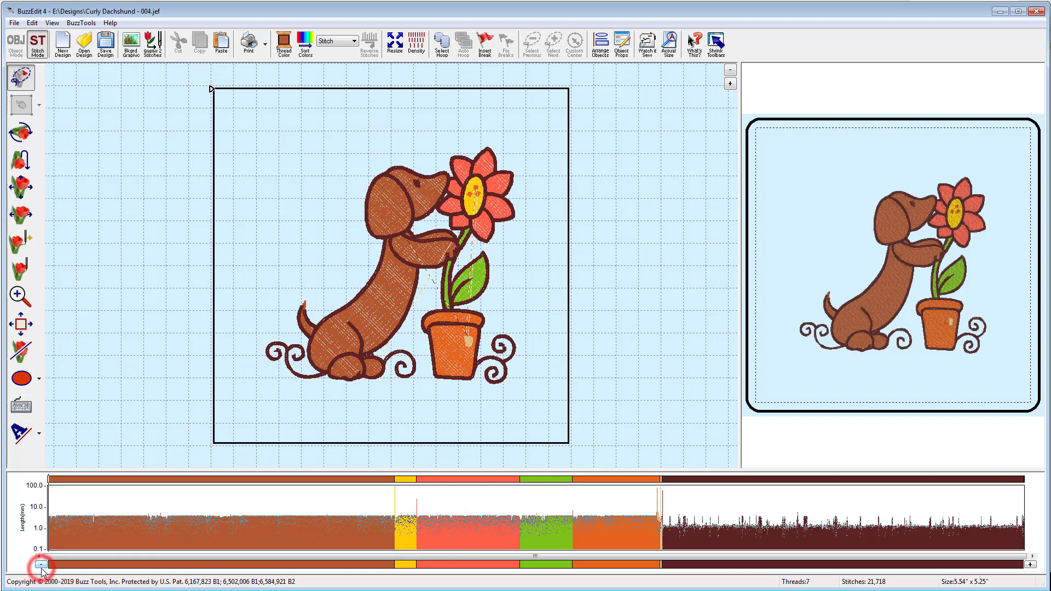
left_click(669, 55)
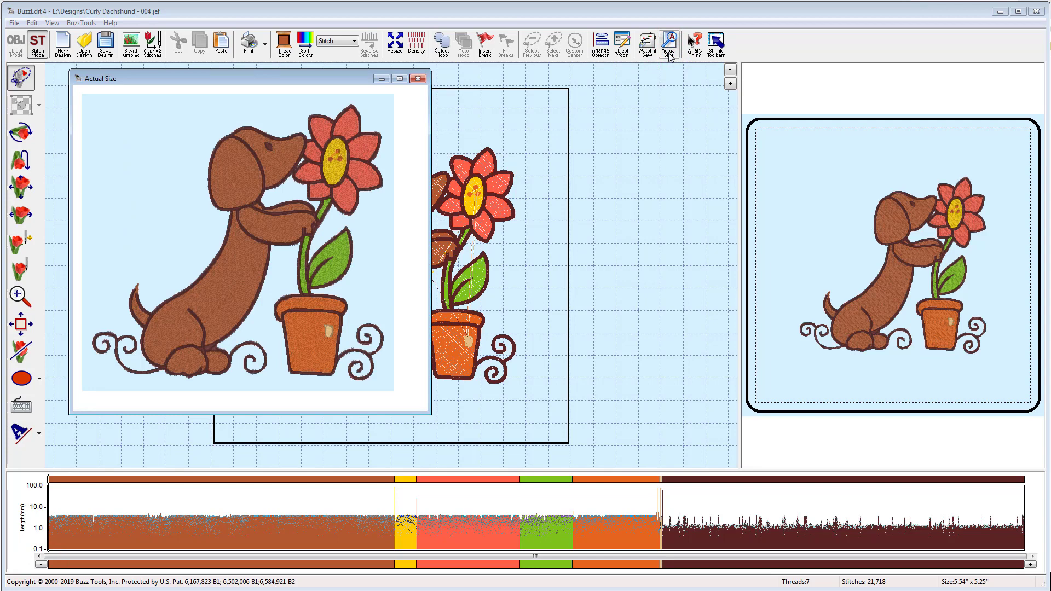
left_click(420, 80)
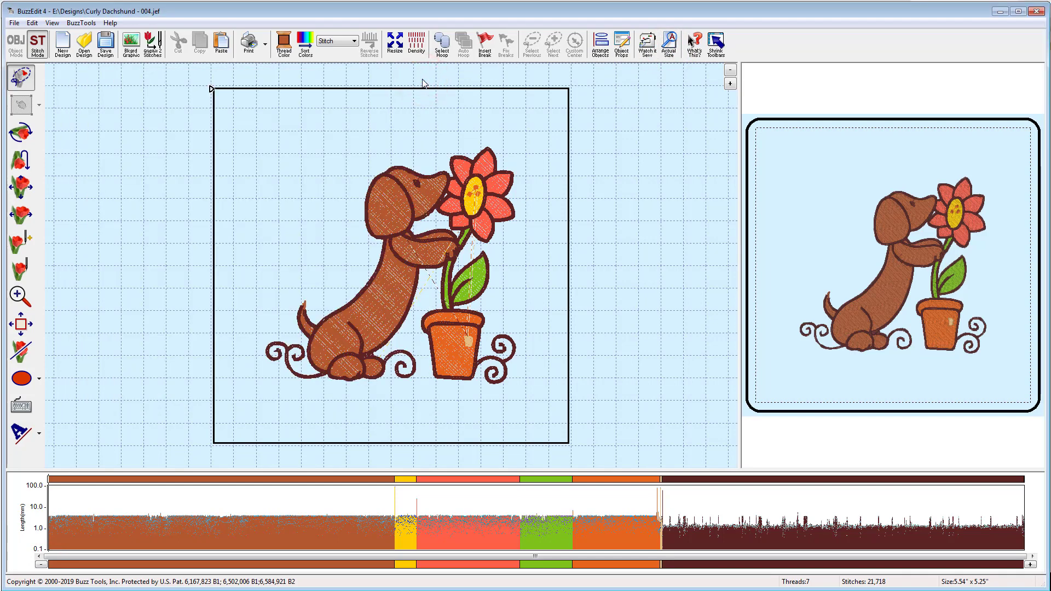
left_click(647, 52)
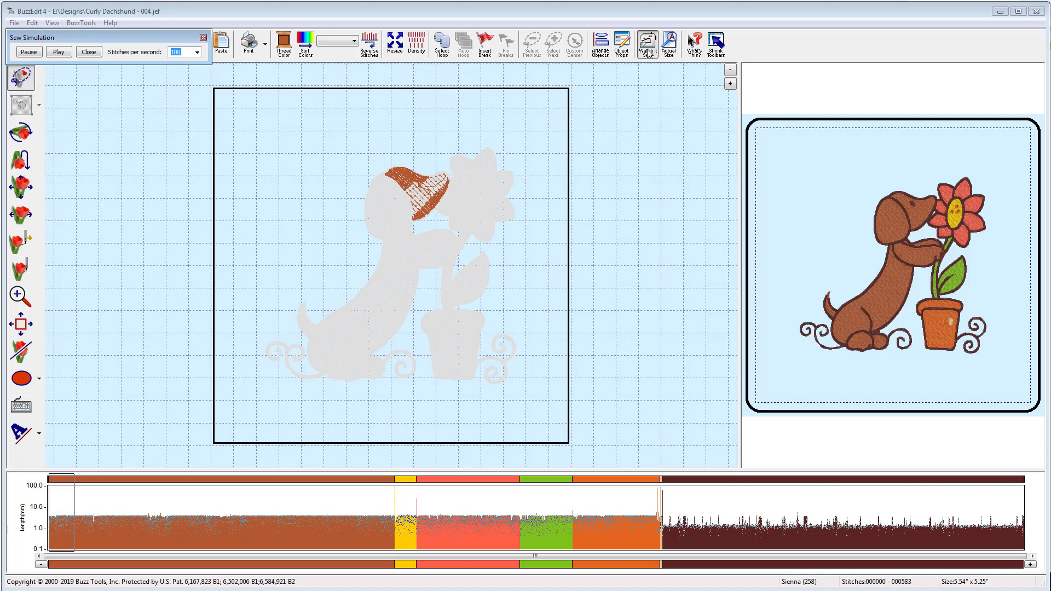
left_click(96, 54)
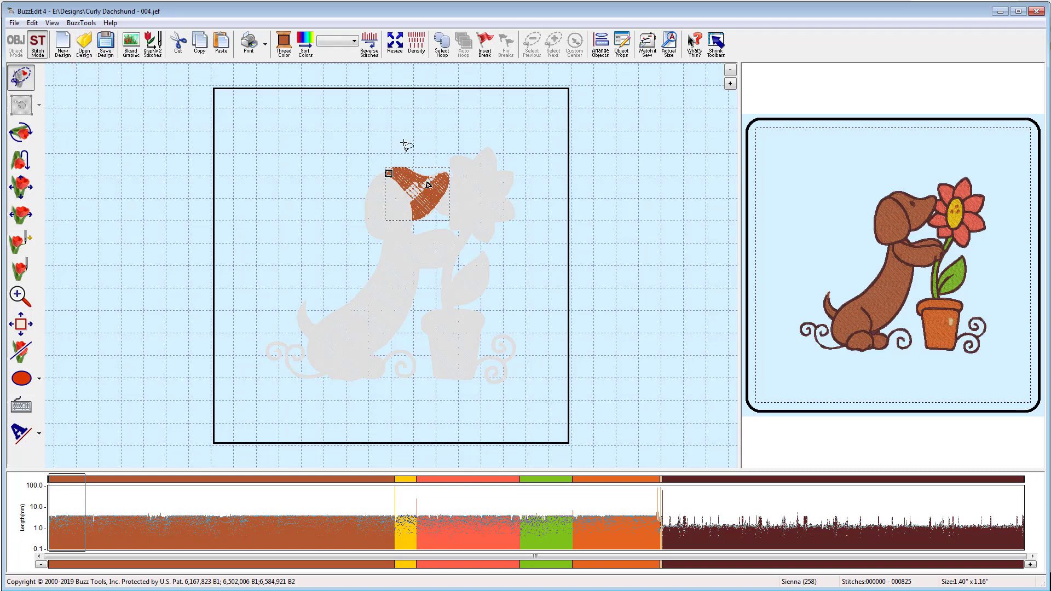
left_click(594, 138)
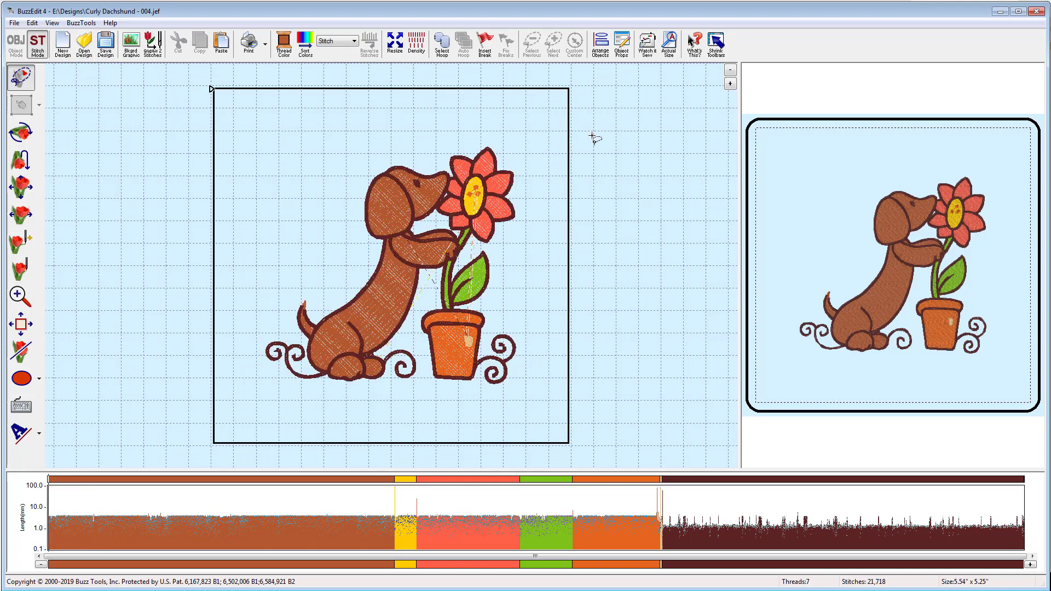